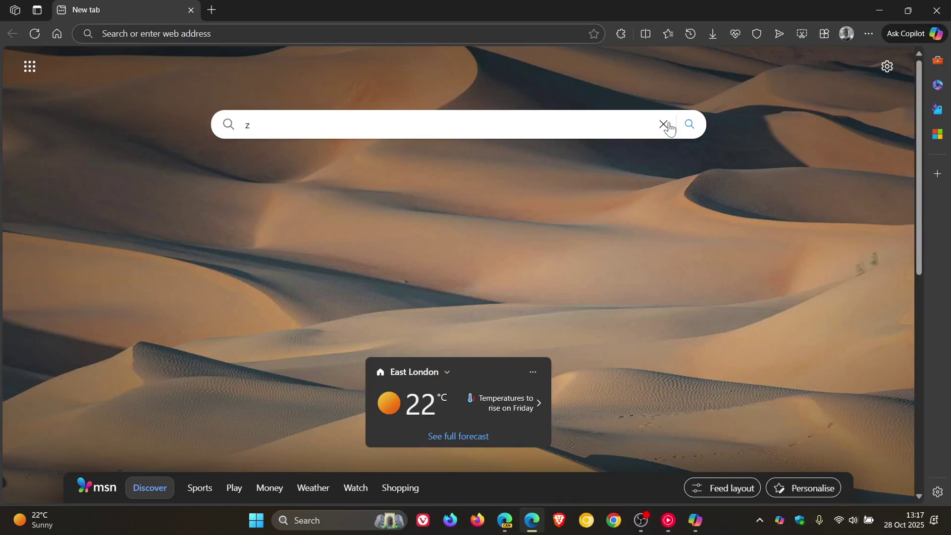
Clear the search box and go to Edge's AI innovations settings via the profile menu
click(663, 124)
click(846, 34)
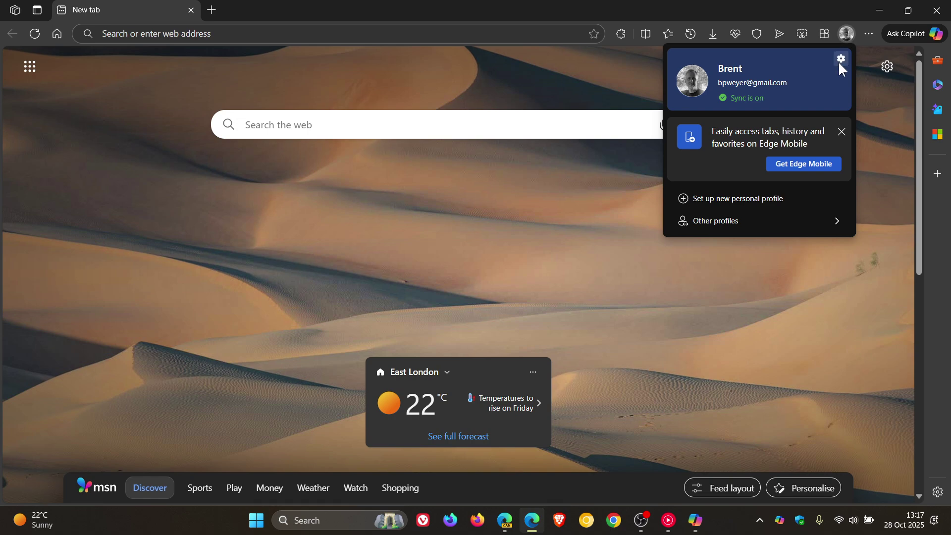
click(842, 58)
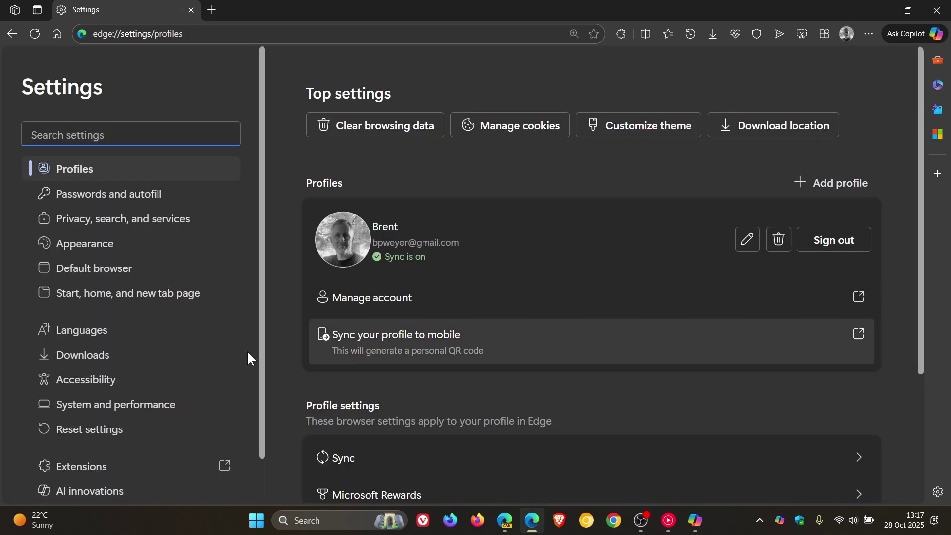
scroll(156, 357, down, 2)
click(90, 441)
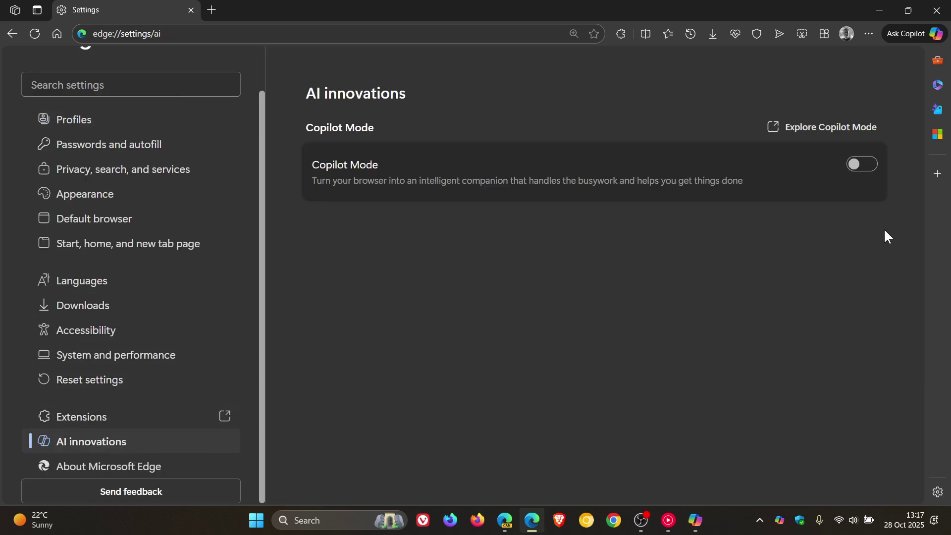
Switch the Copilot Mode toggle on and open a new tab showing the Copilot page
click(861, 164)
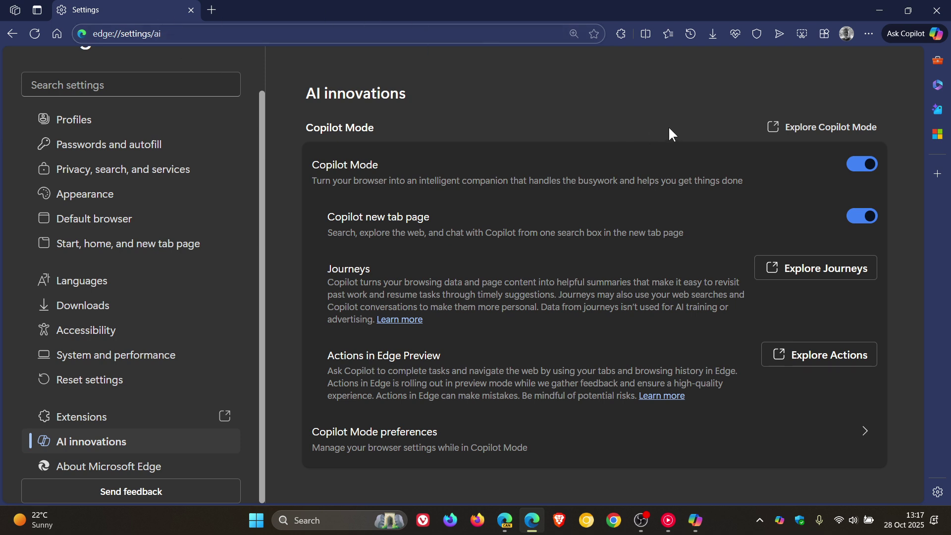
click(209, 6)
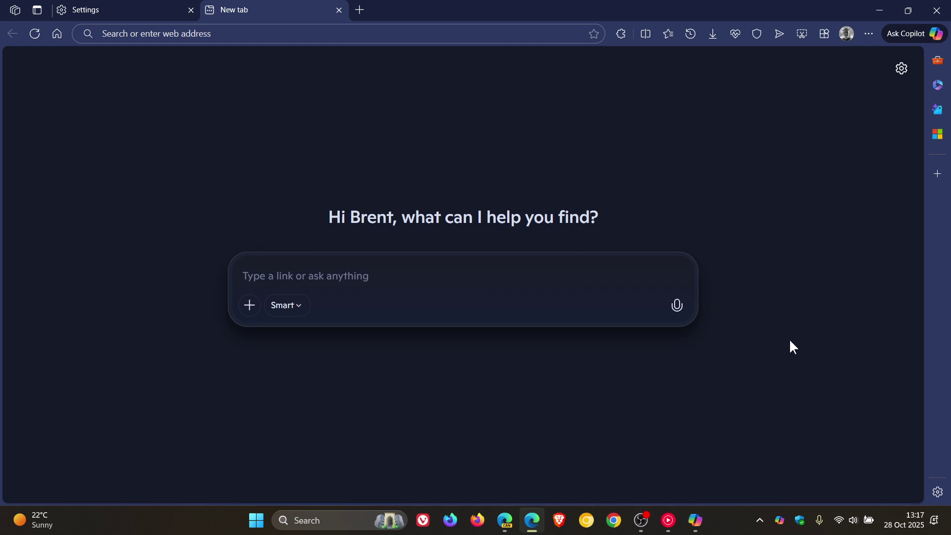
In the other Edge Canary window, enable Copilot Mode from the profile flyout and open a new tab
click(504, 521)
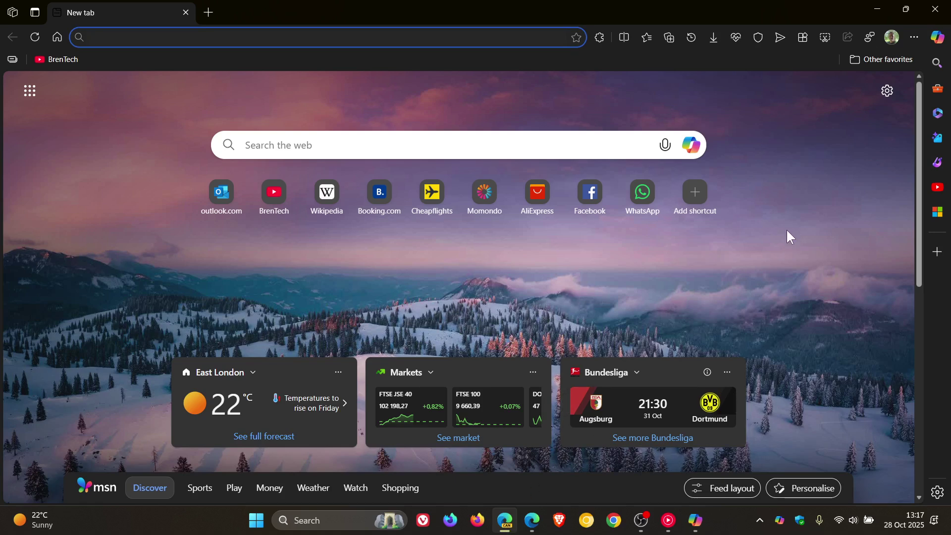
click(892, 37)
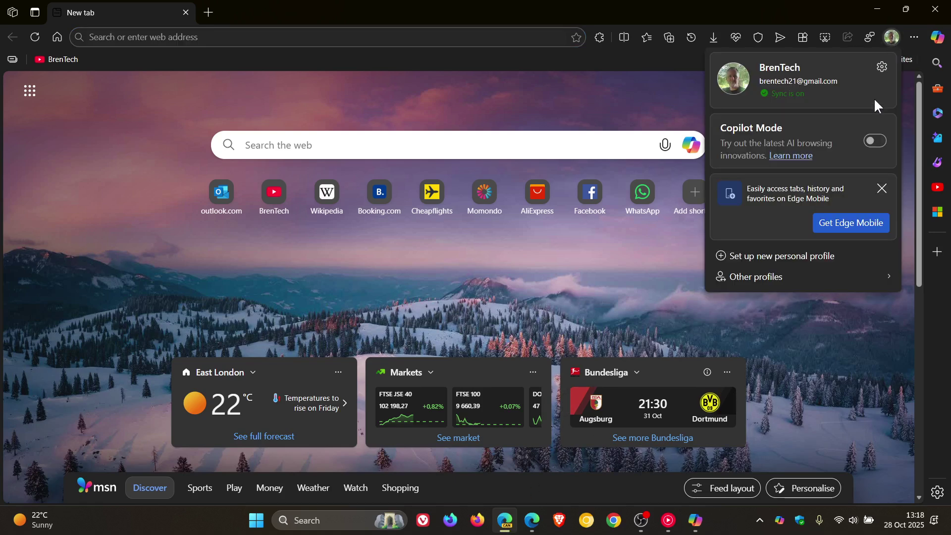
click(876, 140)
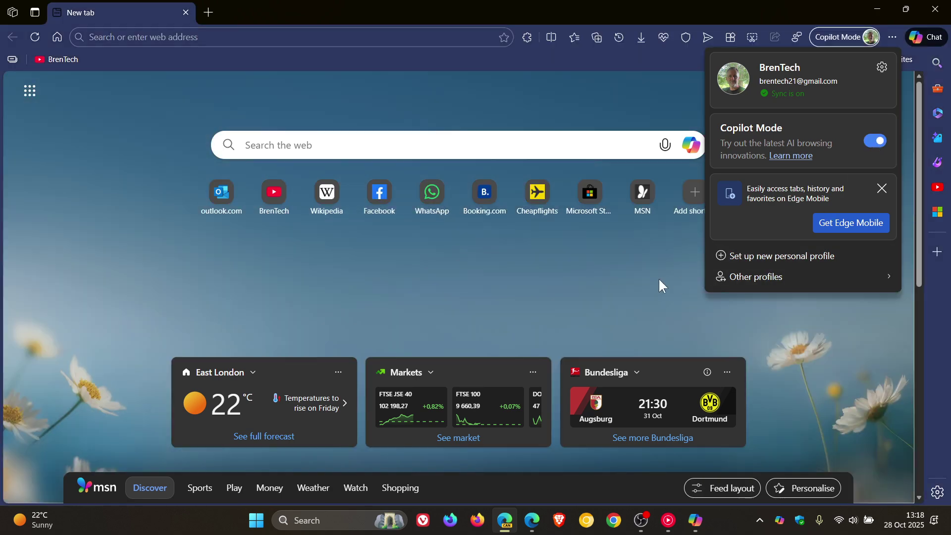
click(660, 286)
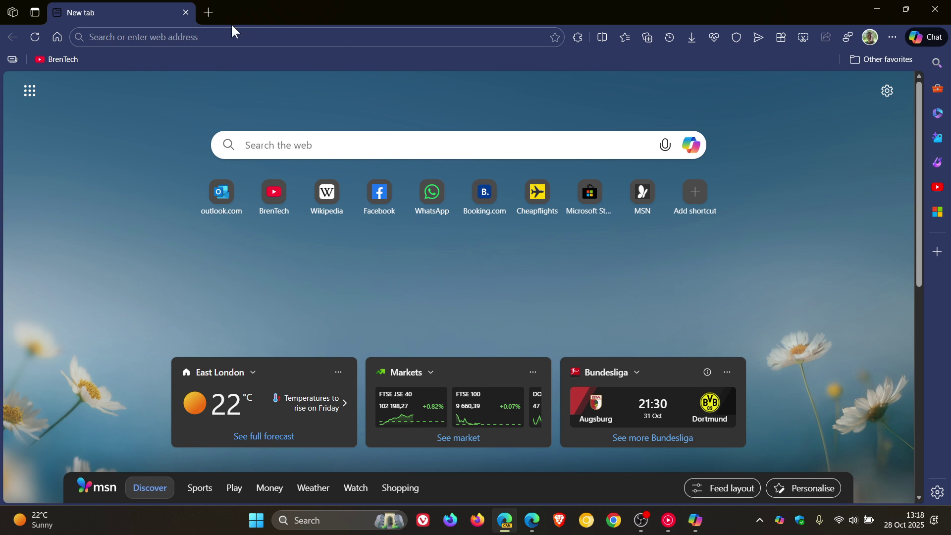
click(209, 13)
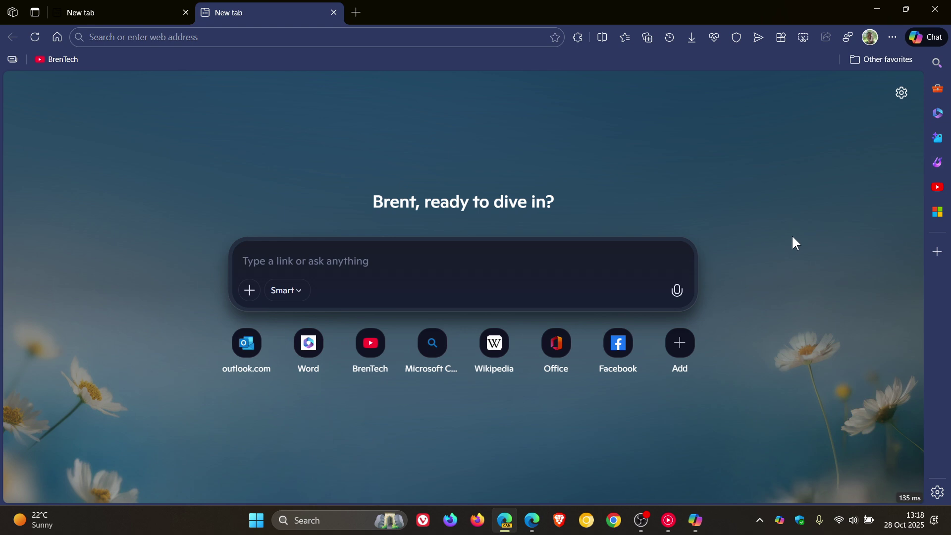
click(695, 520)
click(832, 57)
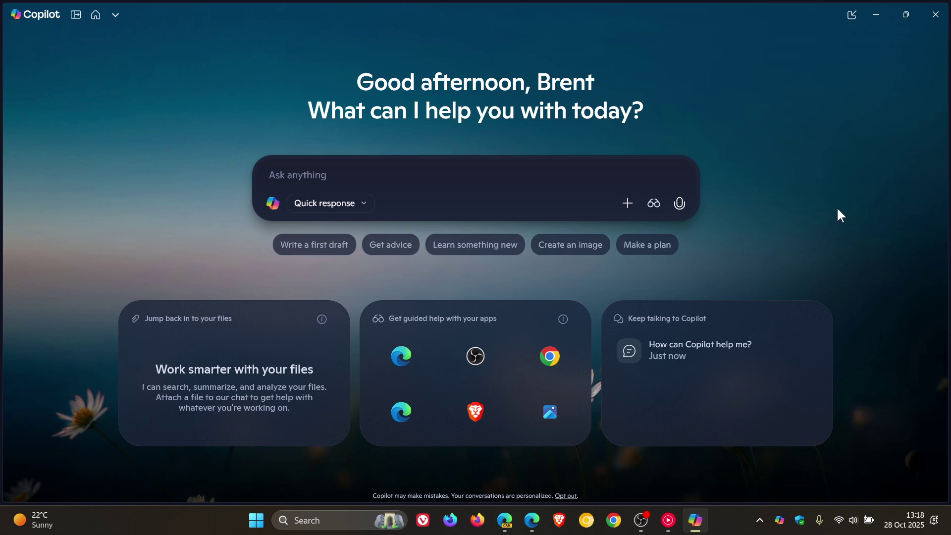
click(877, 16)
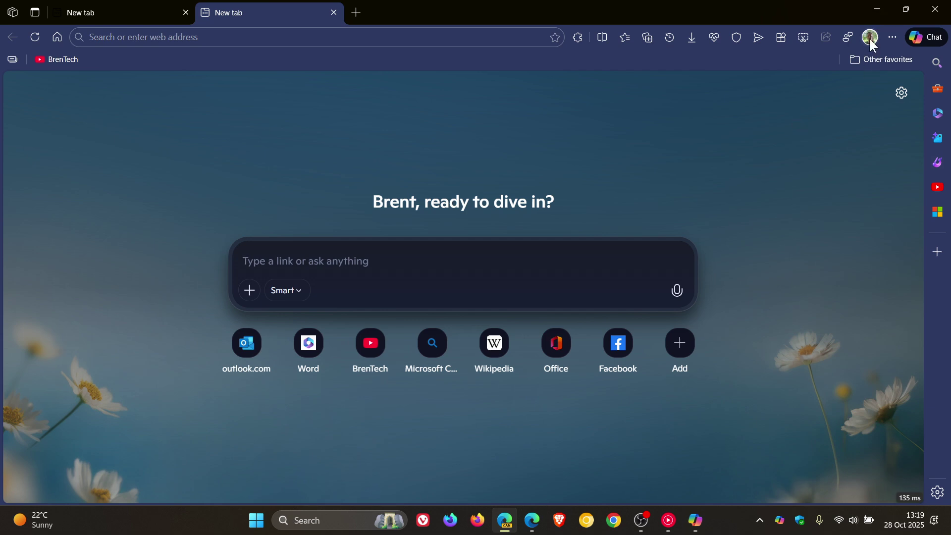
Switch Copilot Mode off from the profile flyout and open another new tab
click(869, 38)
click(853, 141)
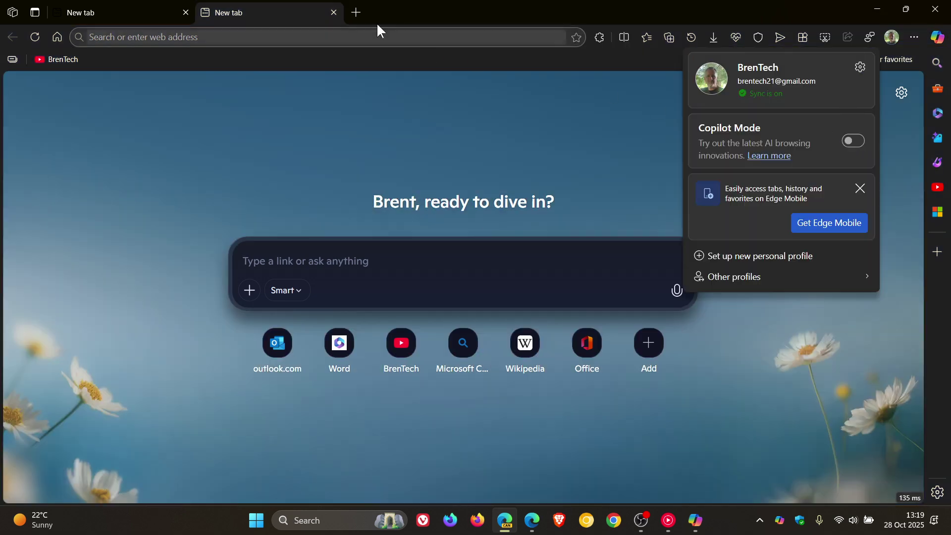
click(355, 12)
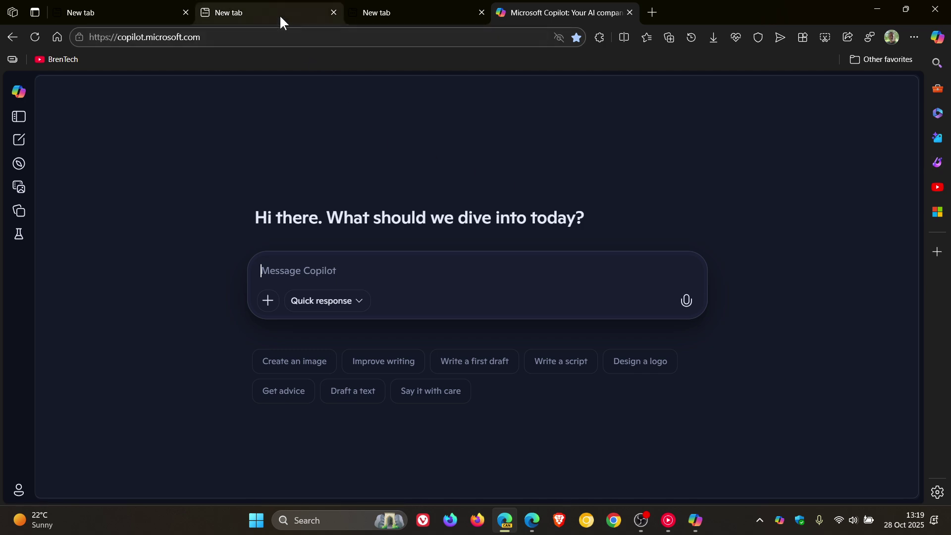
On the second New tab, re-enable Copilot Mode from the profile flyout and open a fresh tab
click(228, 12)
click(891, 36)
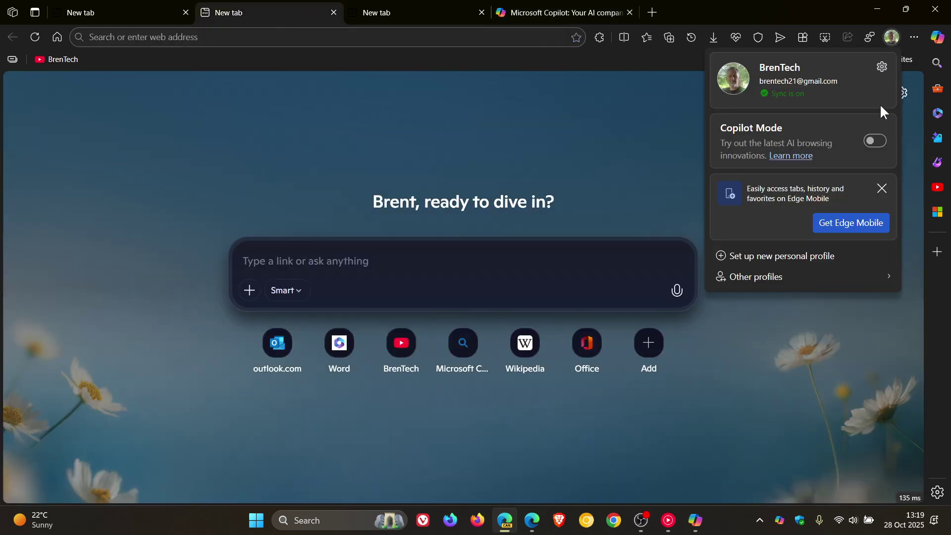
click(875, 140)
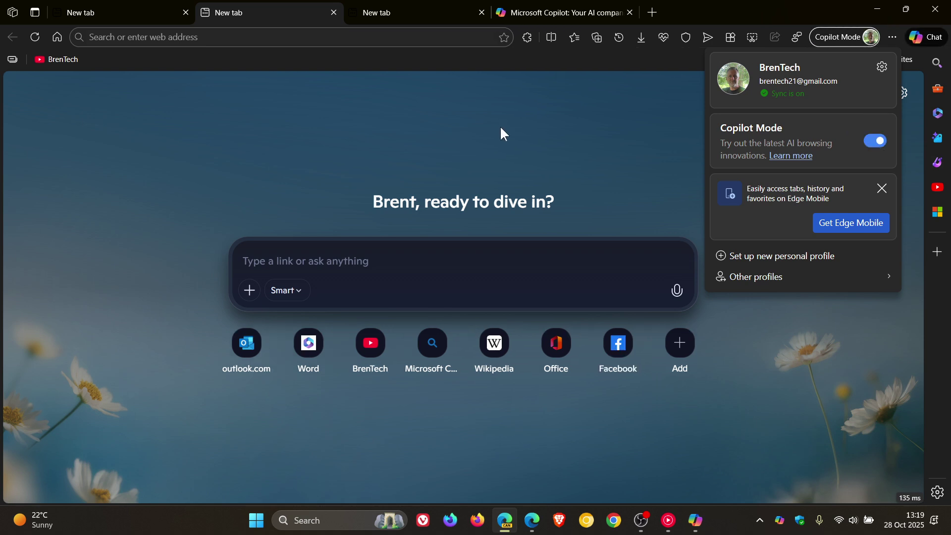
click(652, 13)
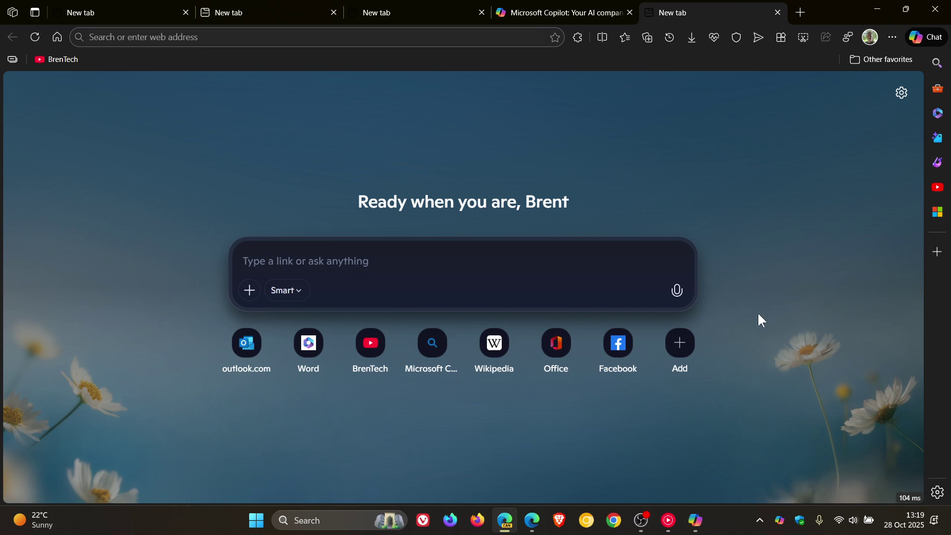